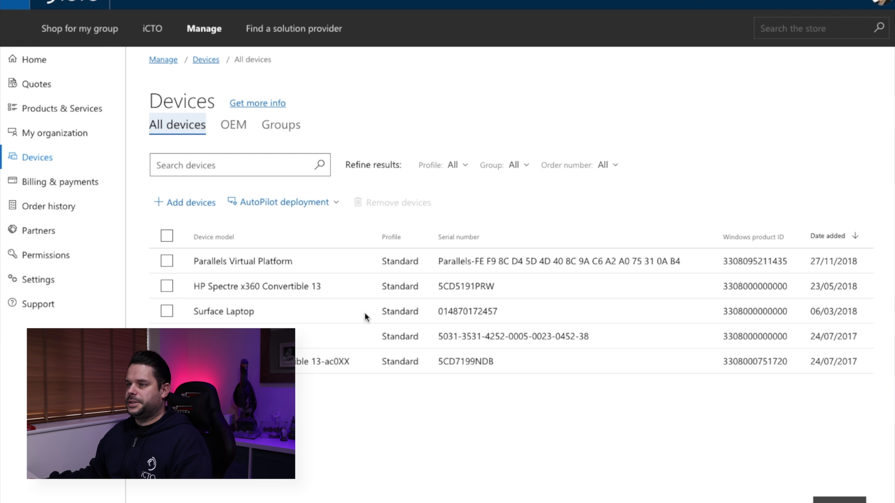
# Step: Expand and then dismiss the AutoPilot deployment profile options on the Devices page
pyautogui.click(317, 203)
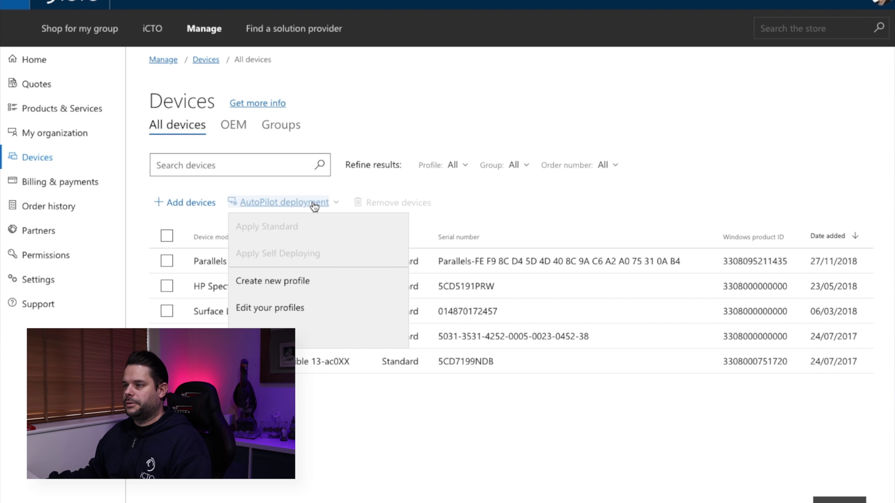
pyautogui.click(308, 396)
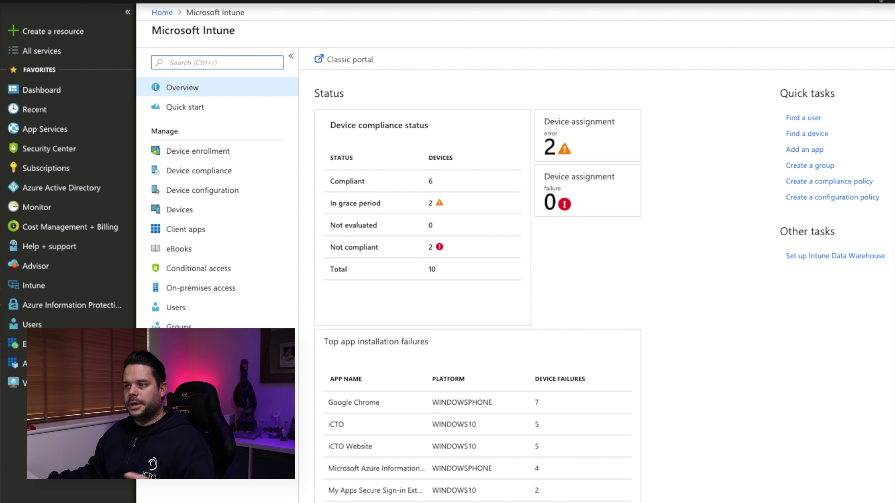
# Step: Go through Device enrollment and Windows enrollment to the Autopilot Deployment Profiles list
pyautogui.click(180, 150)
pyautogui.click(195, 191)
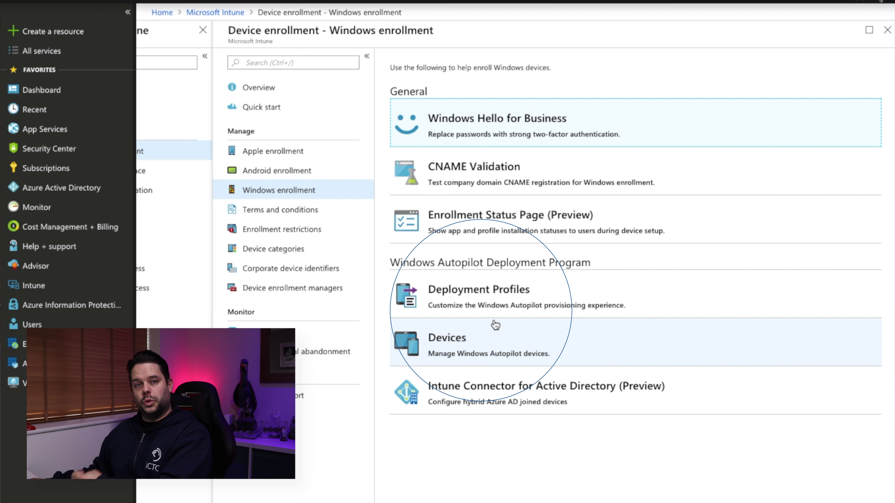
pyautogui.click(480, 300)
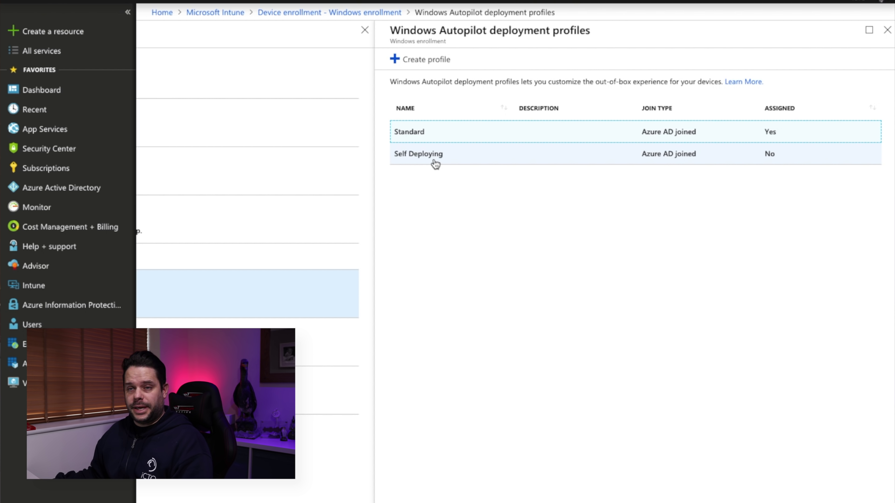
# Step: Open the Standard profile's settings and highlight its iCTO-%RAND:6% device name template
pyautogui.click(422, 136)
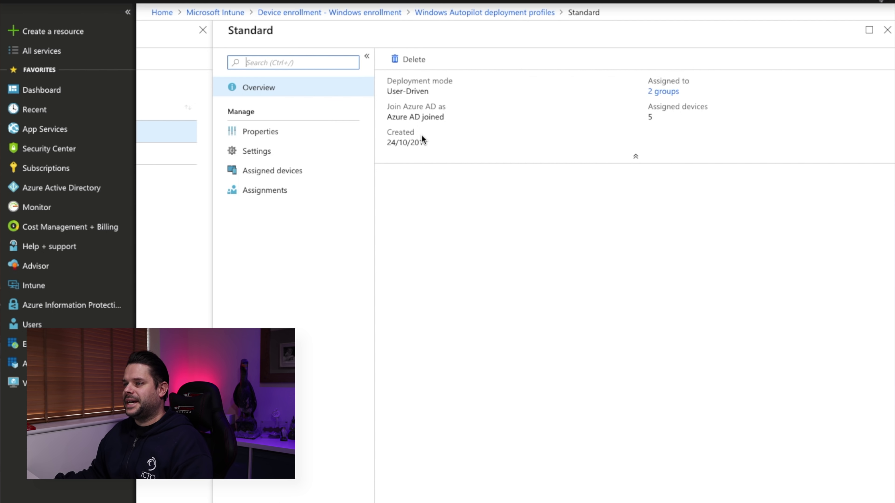
pyautogui.click(266, 154)
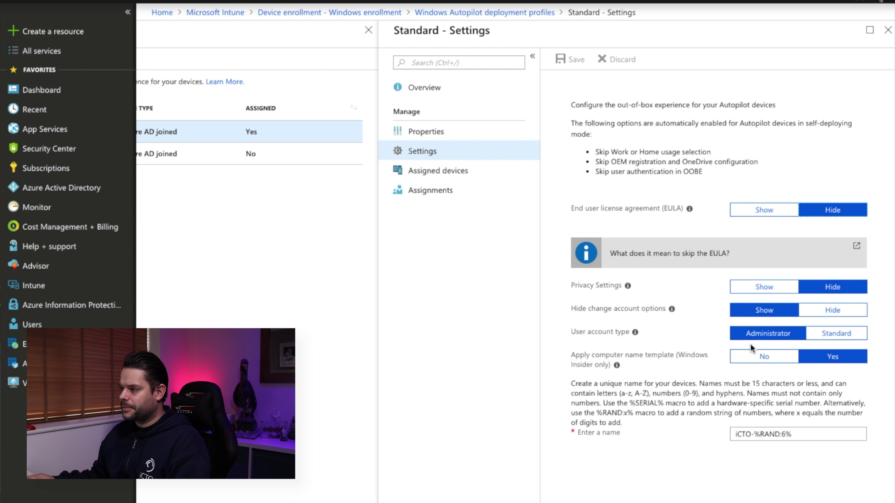
pyautogui.moveTo(827, 439); pyautogui.dragTo(727, 434)
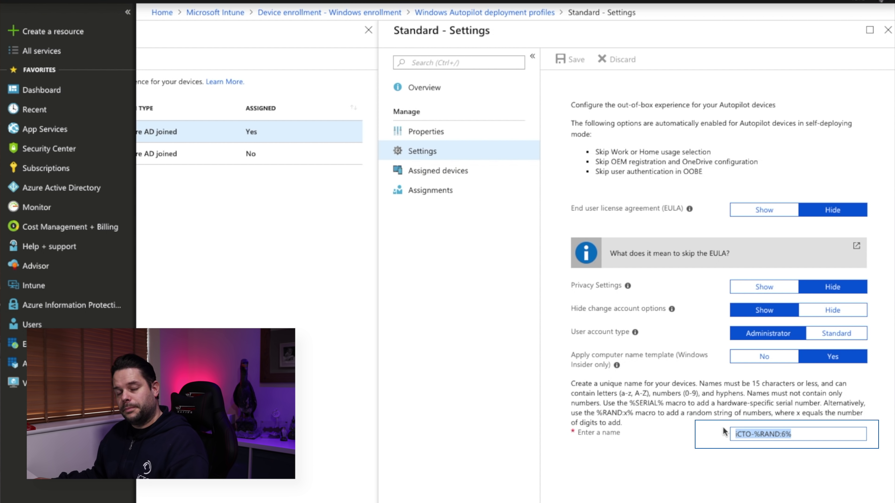
pyautogui.click(846, 434)
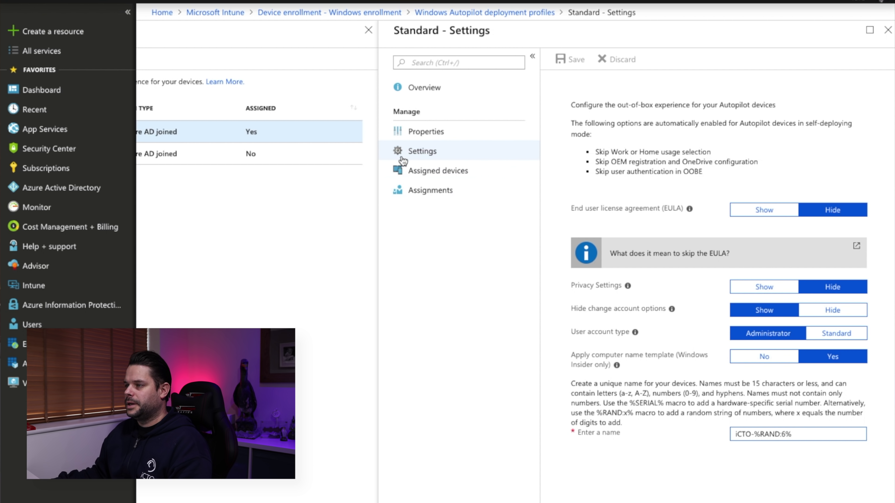
# Step: View the Standard profile's assigned devices, then its included group assignments
pyautogui.click(436, 176)
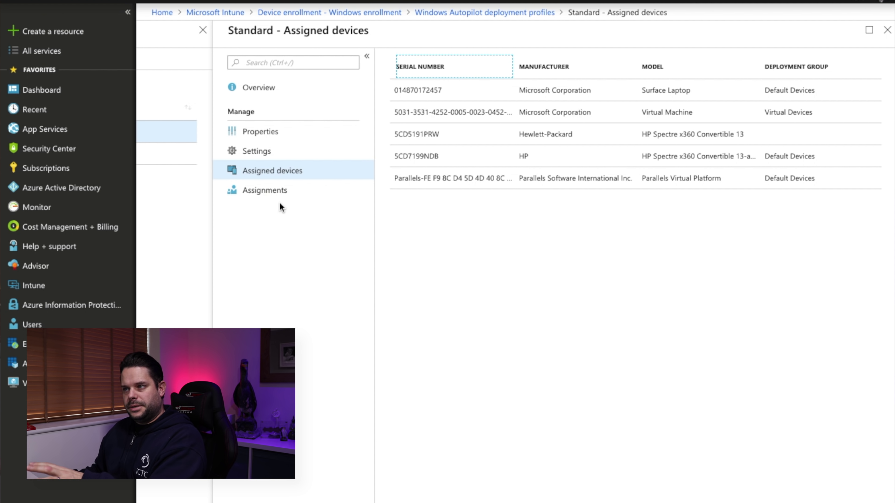
pyautogui.click(261, 199)
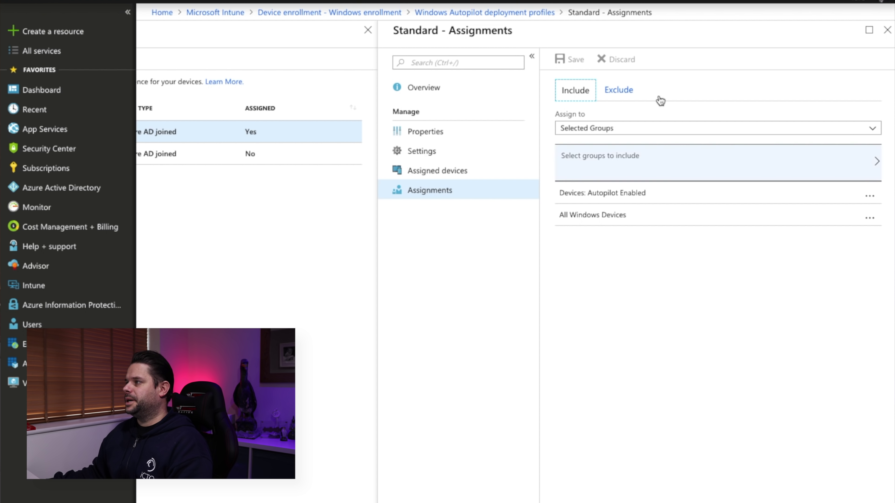
# Step: Close the profile blades and open device 5CD7199NDB's properties, selecting its assigned user's e-mail
pyautogui.click(887, 29)
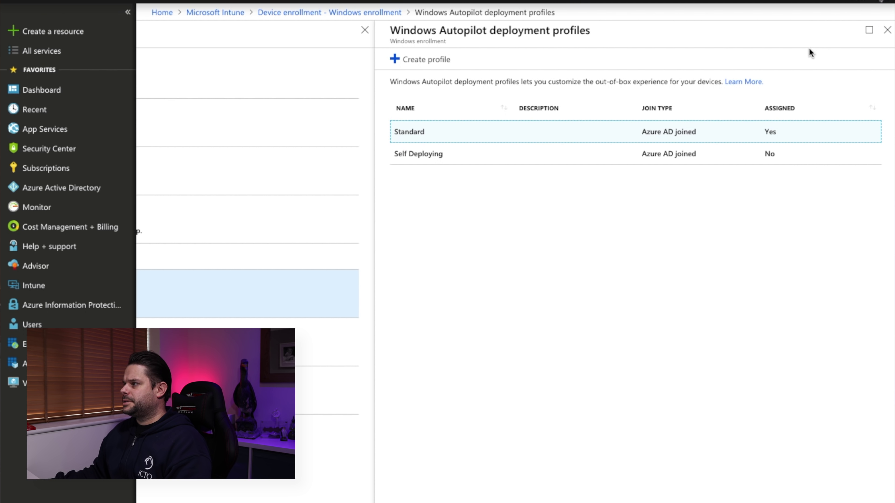
pyautogui.click(887, 30)
pyautogui.click(458, 344)
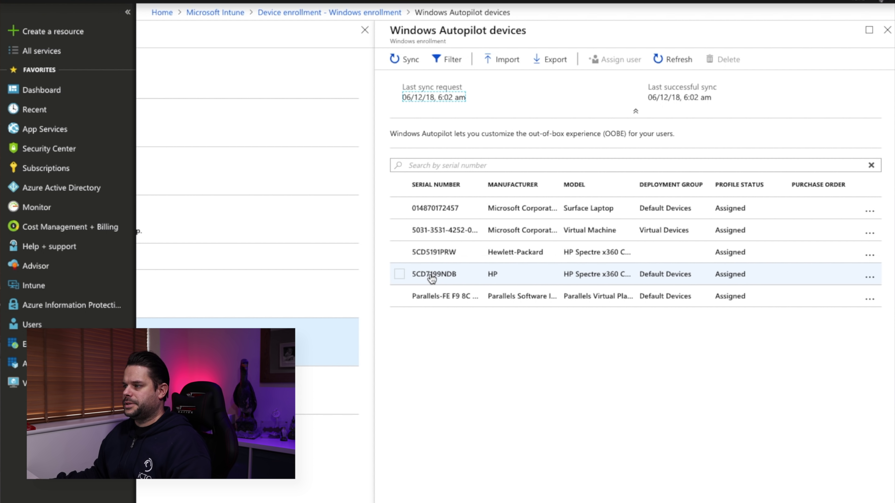
pyautogui.click(432, 276)
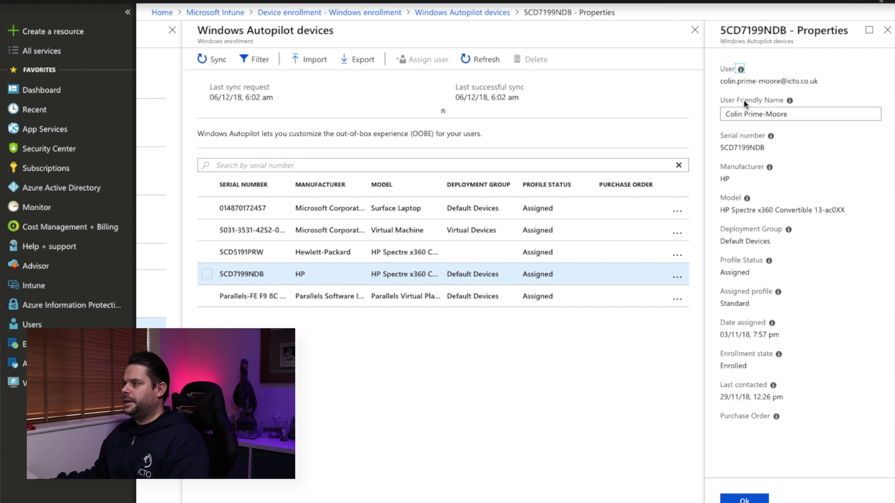
pyautogui.moveTo(815, 81); pyautogui.dragTo(708, 80)
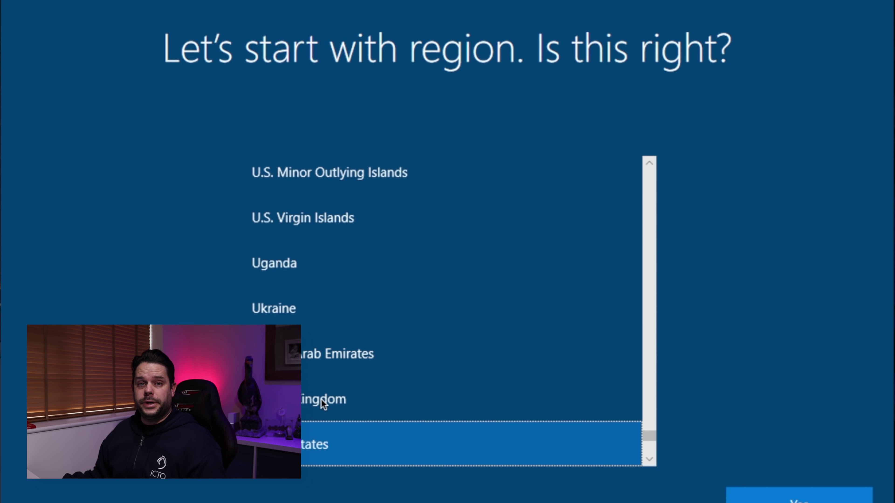
# Step: Choose United Kingdom region and keyboard, then sign in with the work account password
pyautogui.click(321, 399)
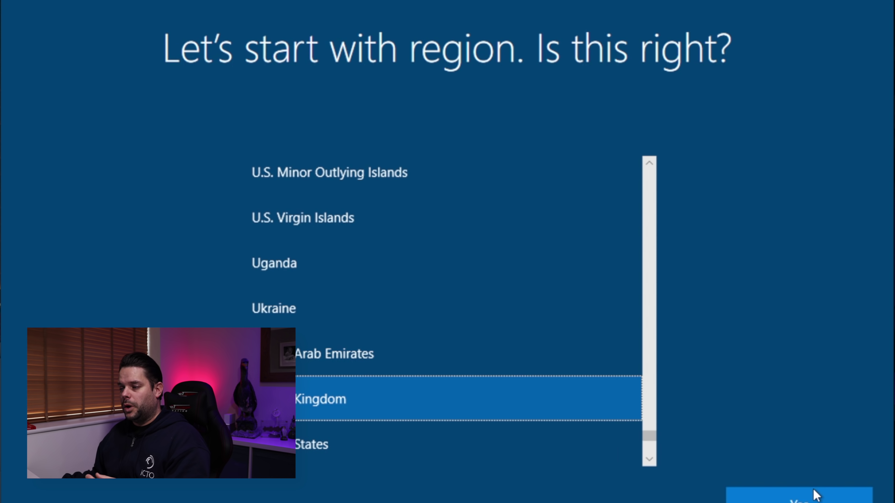
pyautogui.click(799, 498)
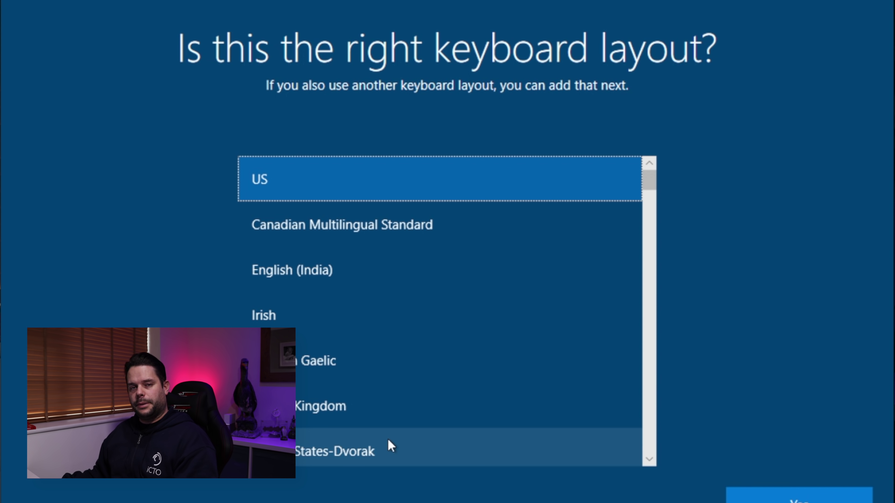
pyautogui.click(319, 421)
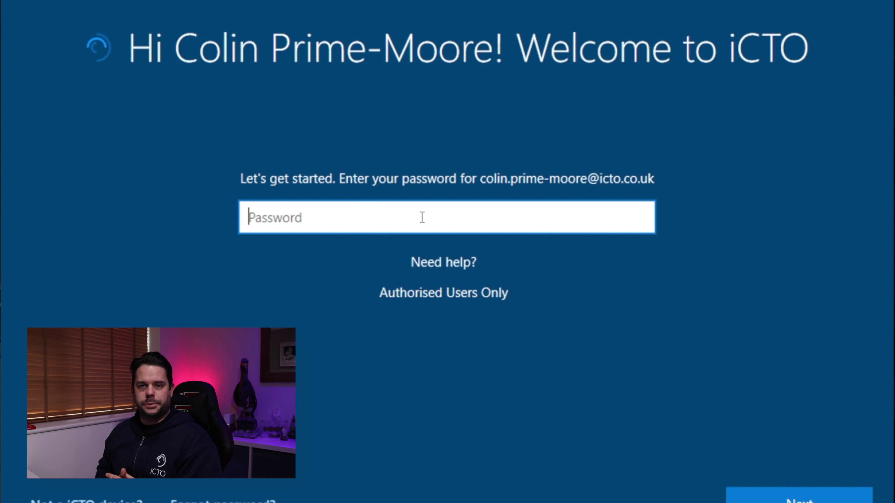
pyautogui.write('•••••')
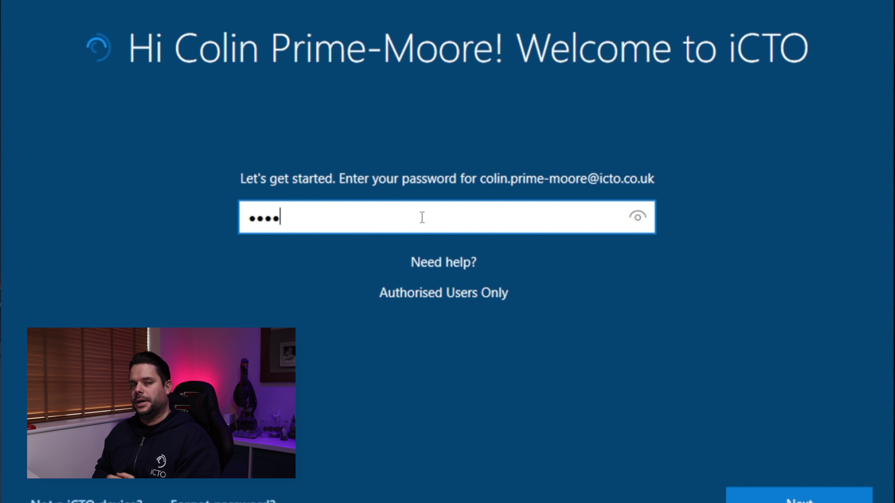
pyautogui.write('•••••')
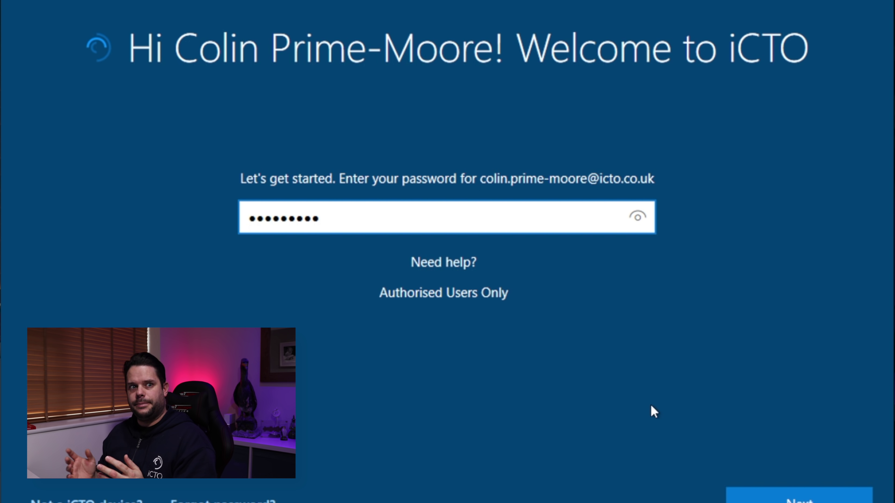
pyautogui.press('Return')
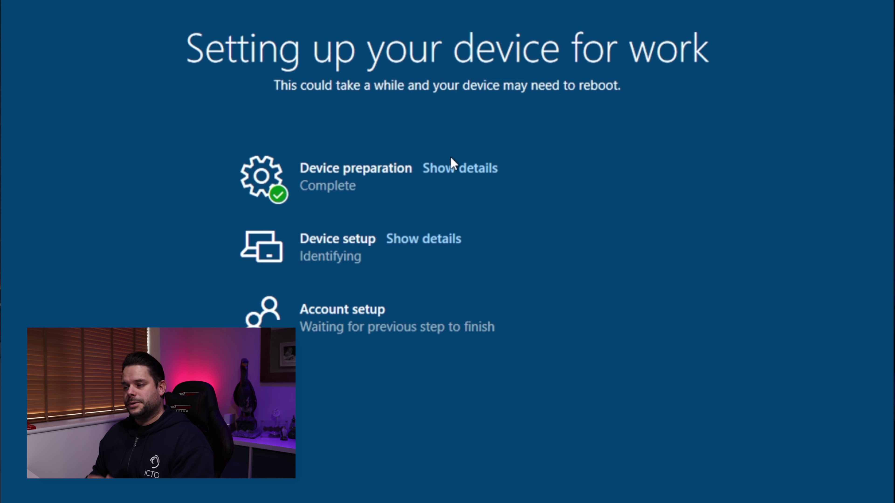
# Step: Expand and collapse the Device preparation details, then show the Device setup details
pyautogui.click(453, 174)
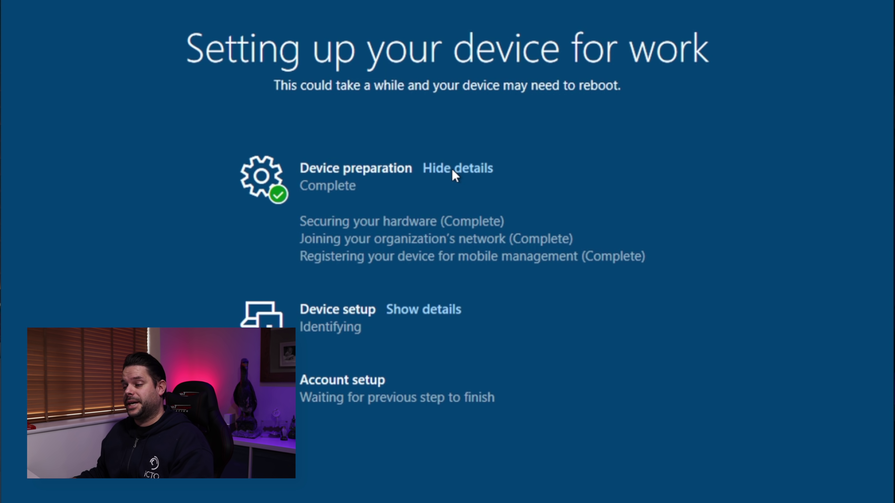
pyautogui.click(453, 170)
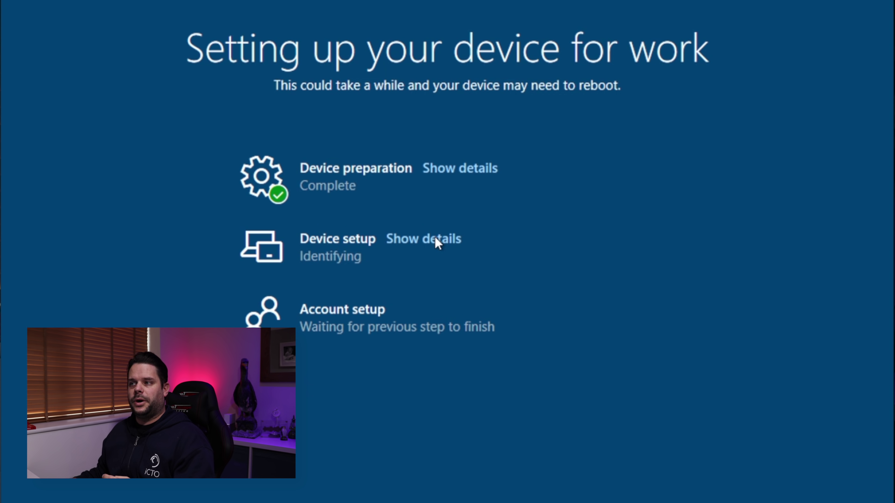
pyautogui.click(437, 240)
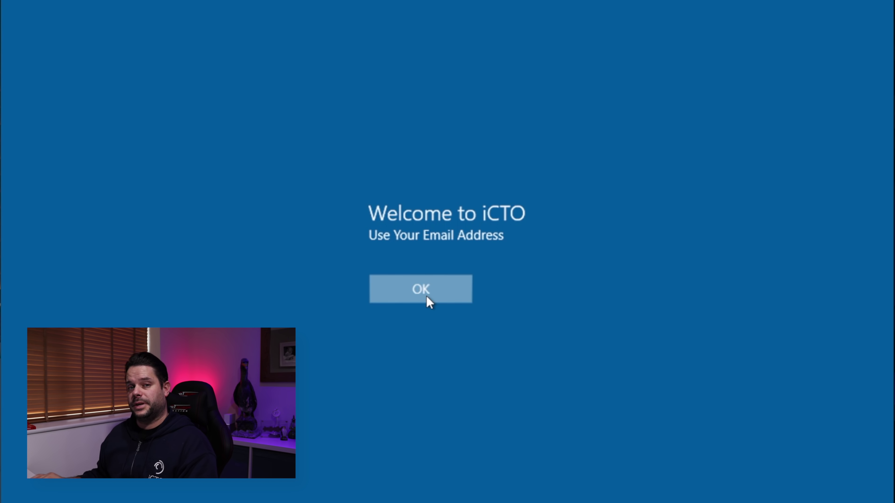
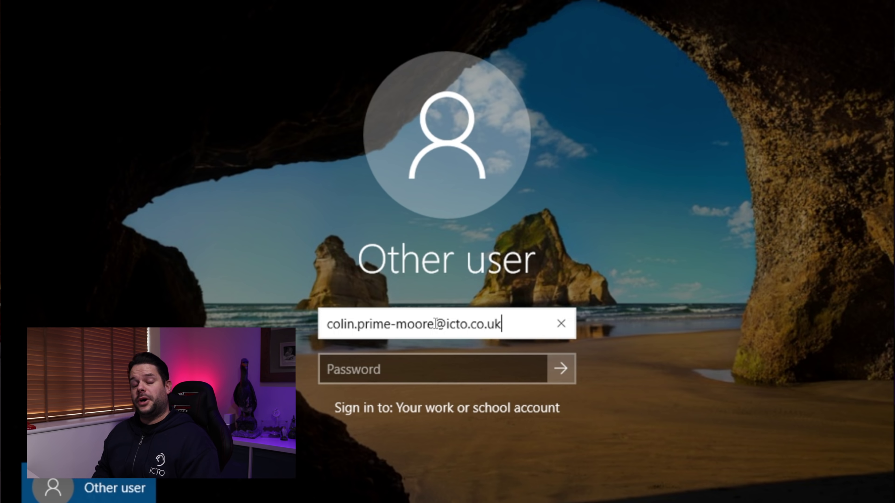
# Step: Sign in with the work e-mail and password, then show the Account setup details
pyautogui.press('Tab')
pyautogui.write('**********')
pyautogui.press('Return')
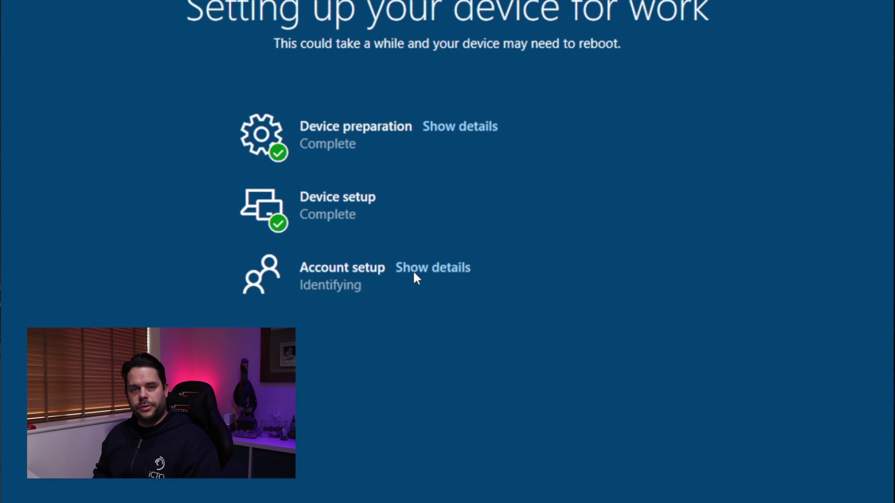
pyautogui.click(414, 272)
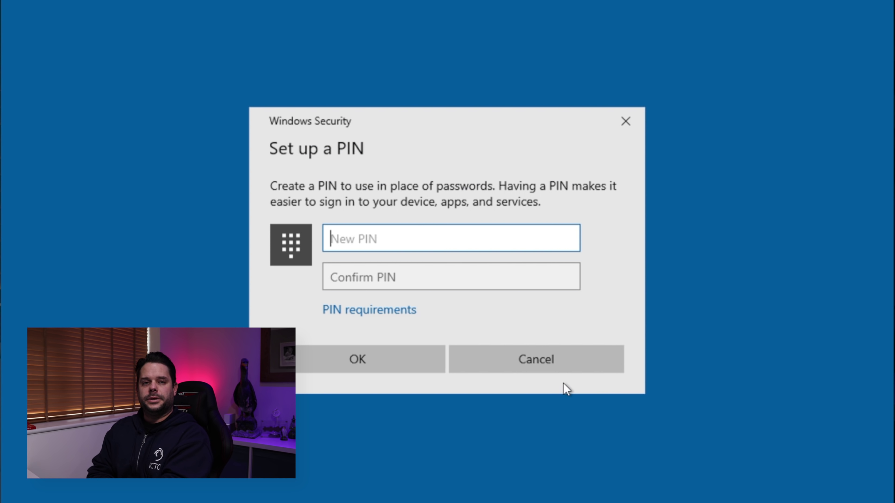
# Step: Enter and confirm a new six-digit PIN
pyautogui.write('123456')
pyautogui.press('Tab')
pyautogui.write('123456')
pyautogui.press('Return')
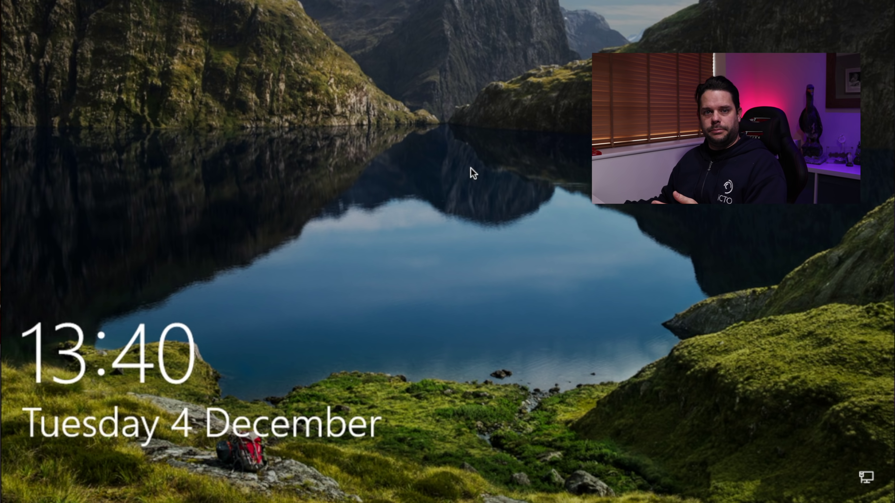
# Step: Unlock with the PIN and close the 'PowerShell Scripts From Intune have arrived!' message
pyautogui.click(511, 237)
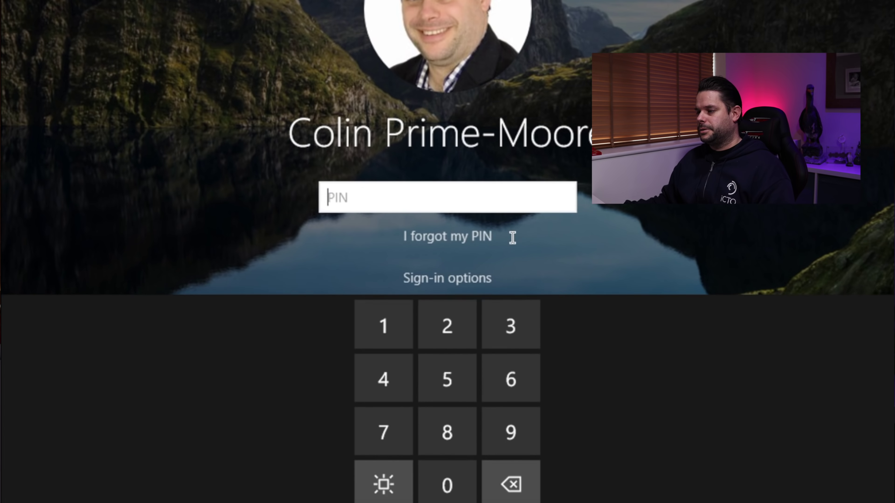
pyautogui.write('12345')
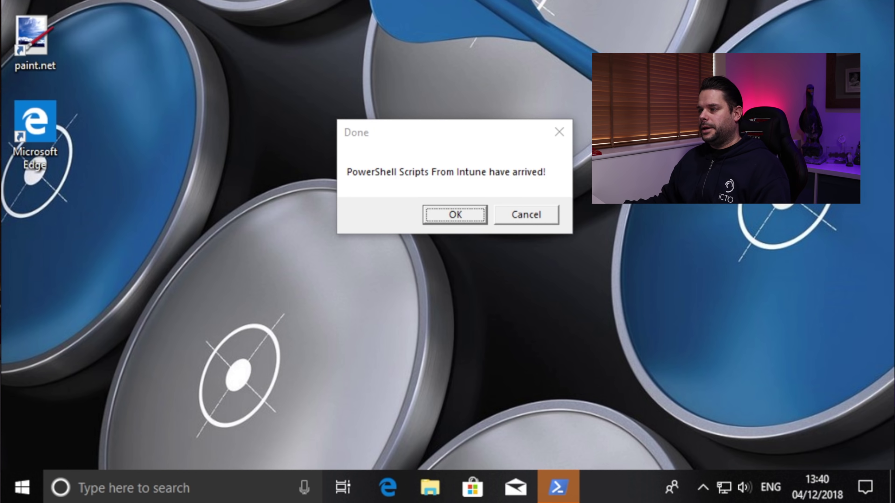
pyautogui.click(480, 124)
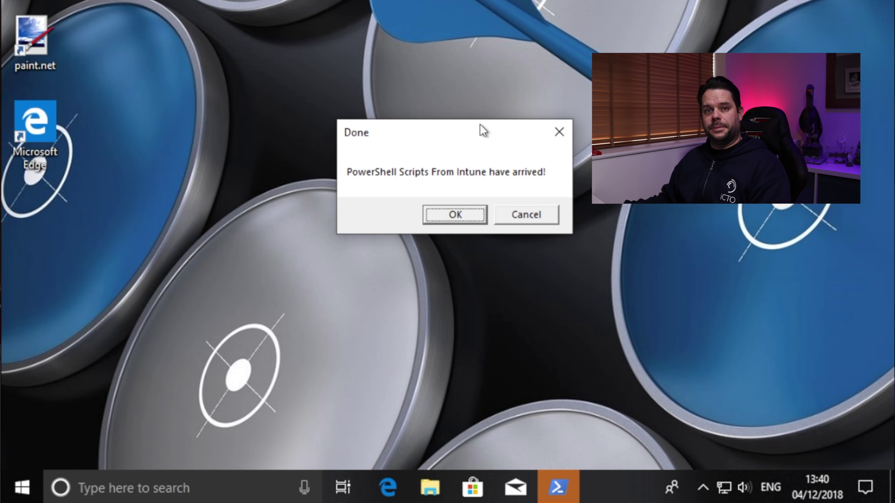
pyautogui.click(461, 215)
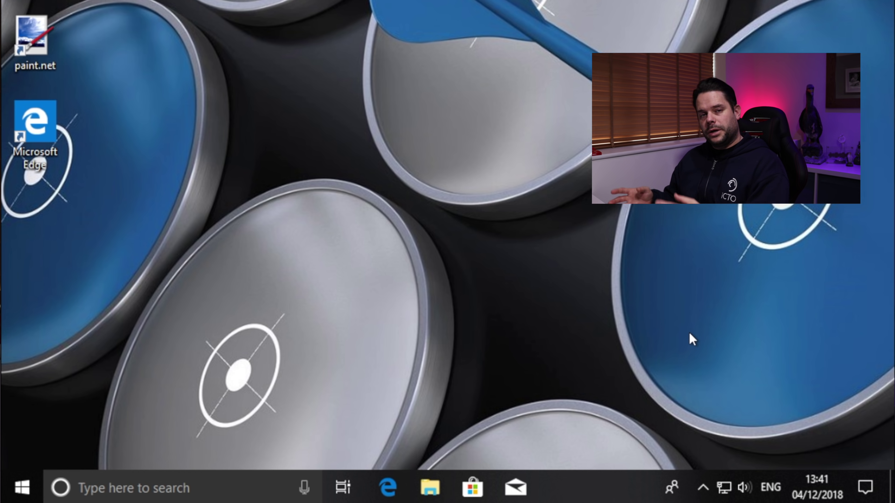
# Step: Open Windows Settings from the notifications and quick actions panel
pyautogui.click(703, 489)
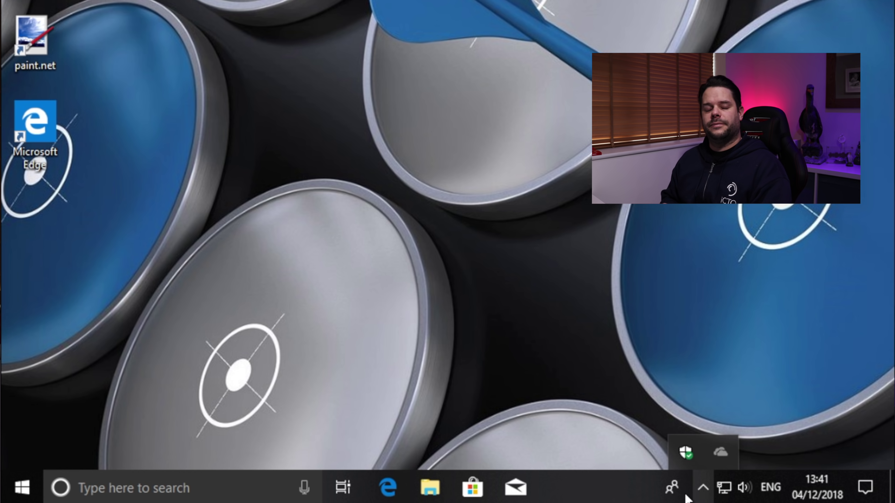
pyautogui.click(389, 415)
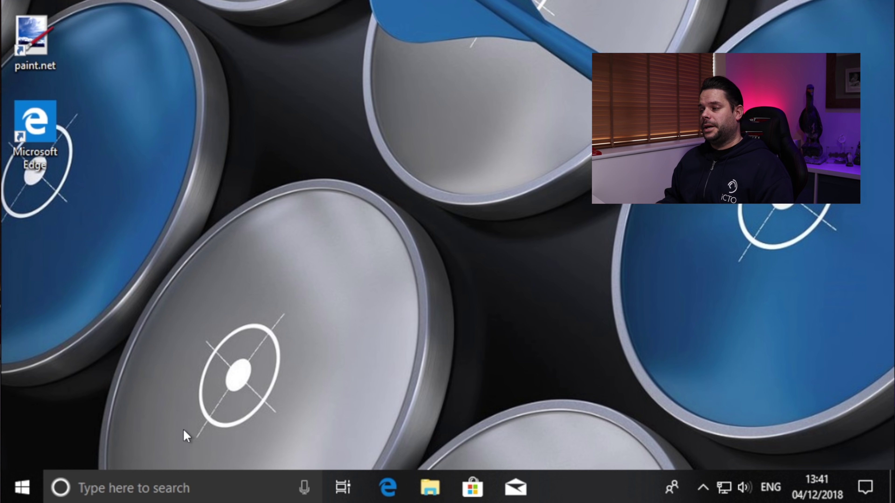
pyautogui.click(867, 488)
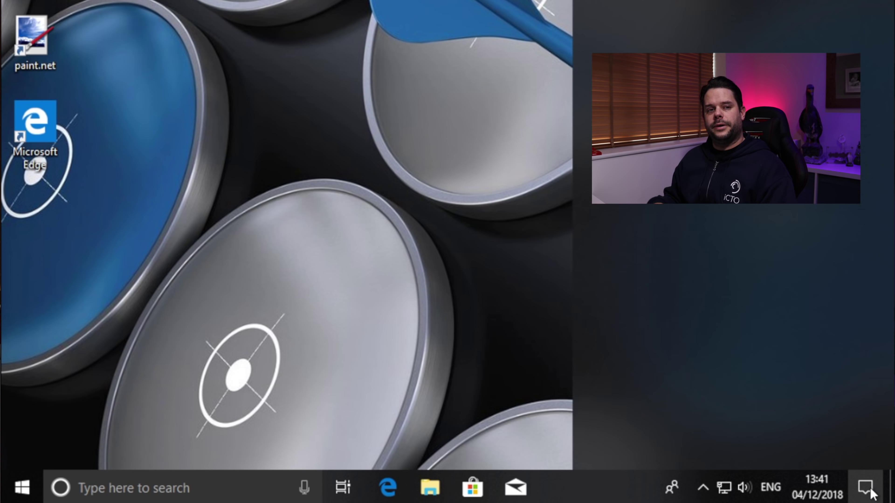
pyautogui.click(754, 310)
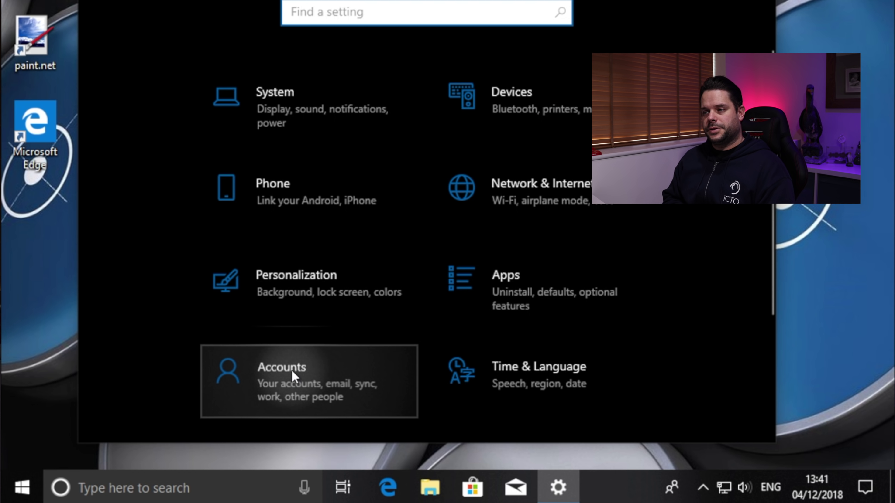
# Step: Sync the device with the iCTO Azure AD work account until it succeeds, then close Settings
pyautogui.click(292, 369)
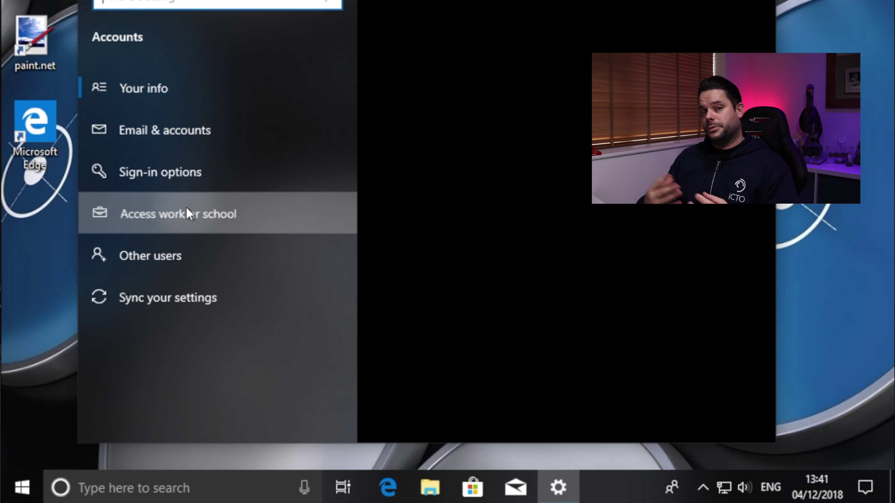
pyautogui.click(188, 214)
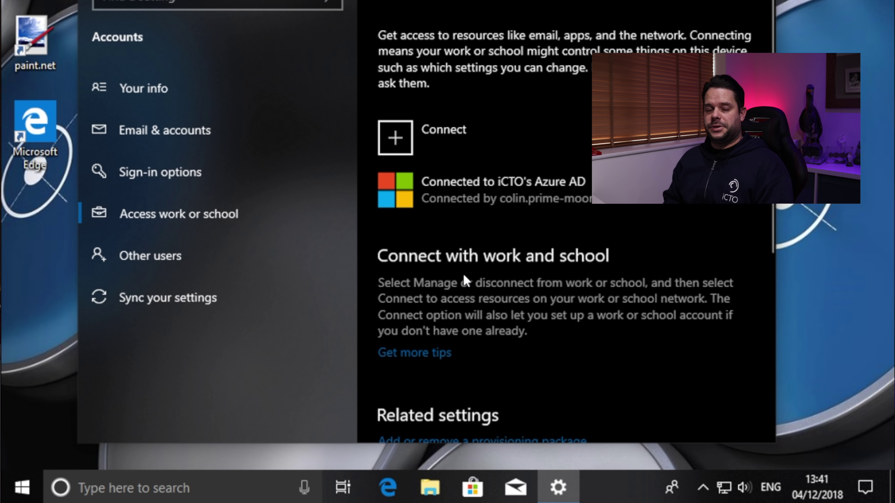
pyautogui.click(476, 183)
pyautogui.click(619, 255)
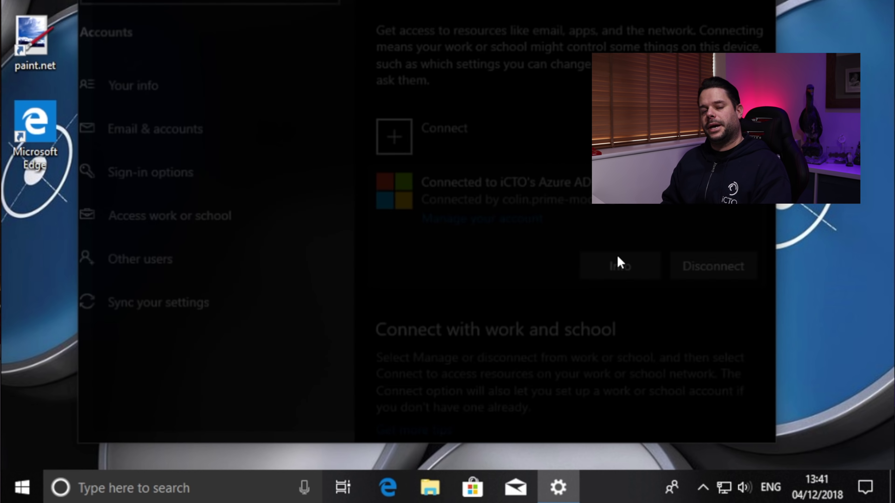
pyautogui.click(165, 246)
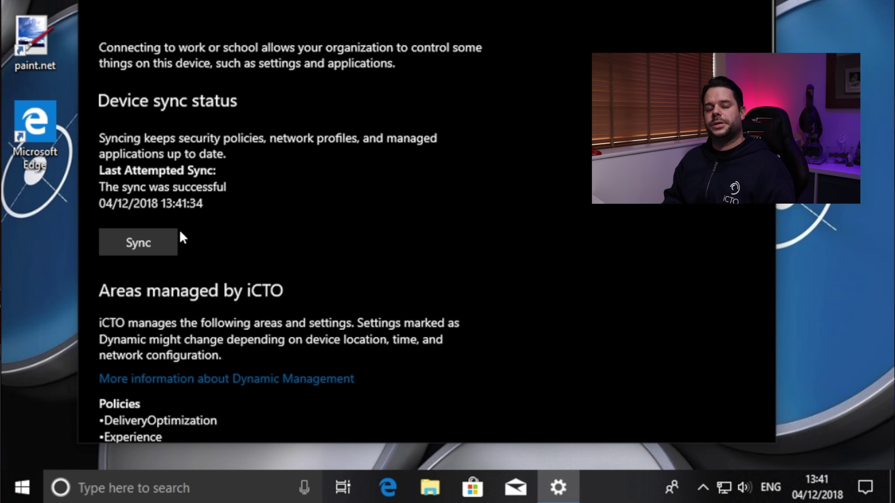
pyautogui.click(155, 240)
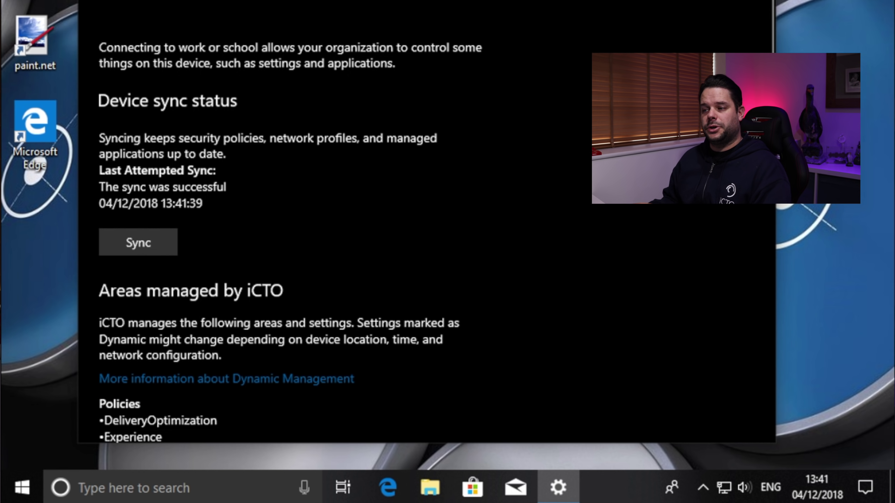
pyautogui.hotkey('alt', 'F4')
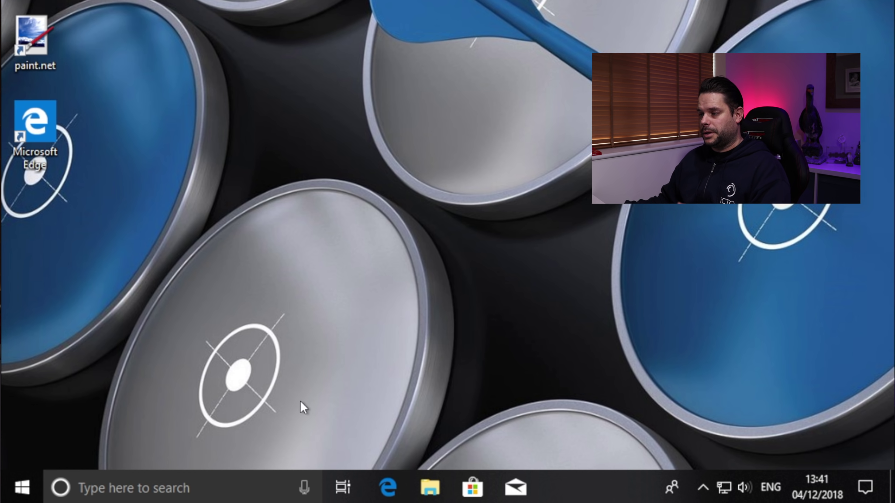
# Step: Check File Explorer's Quick access, then show the hidden tray icons to see OneDrive syncing
pyautogui.click(430, 491)
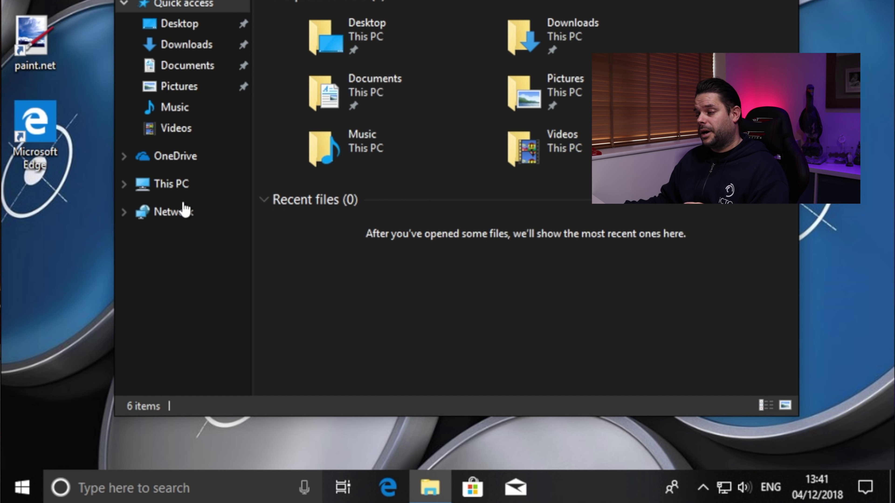
pyautogui.click(703, 488)
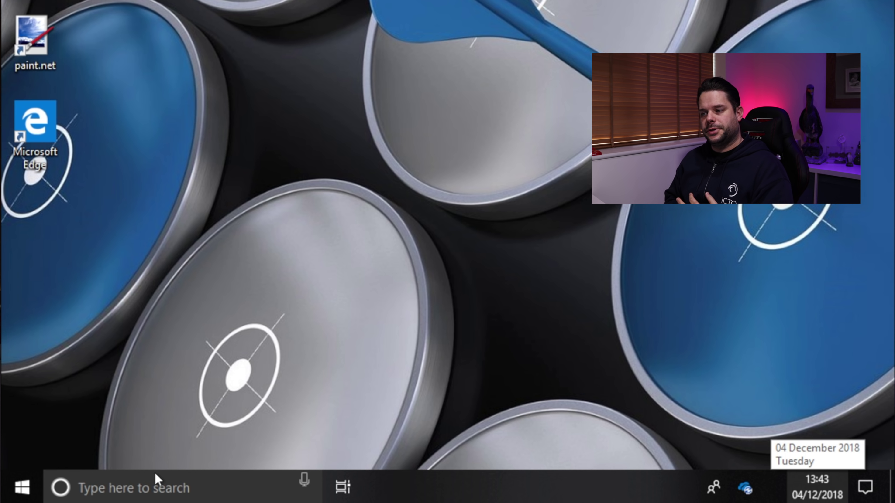
# Step: Open the OneDrive - iCTO folder from the OneDrive syncing notification
pyautogui.click(35, 489)
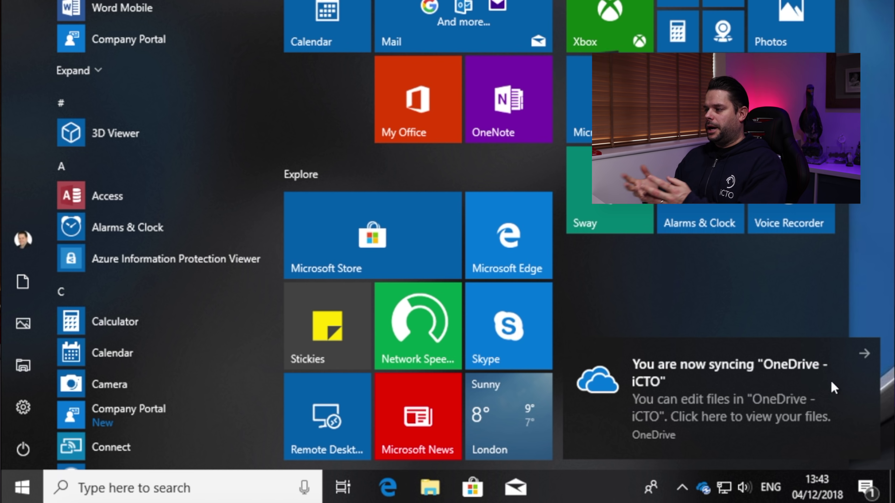
pyautogui.click(864, 353)
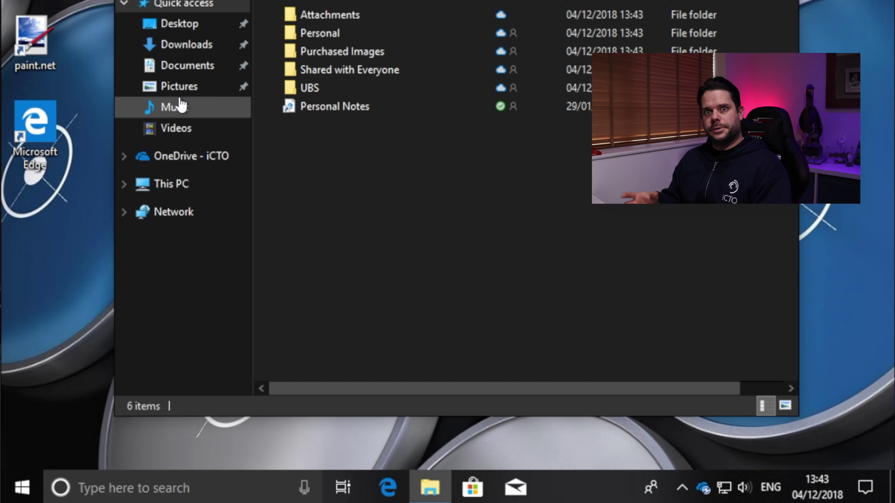
# Step: Browse Pictures, OneDrive - iCTO and This PC (C: 236 GB free of 255 GB), then close Explorer
pyautogui.click(181, 89)
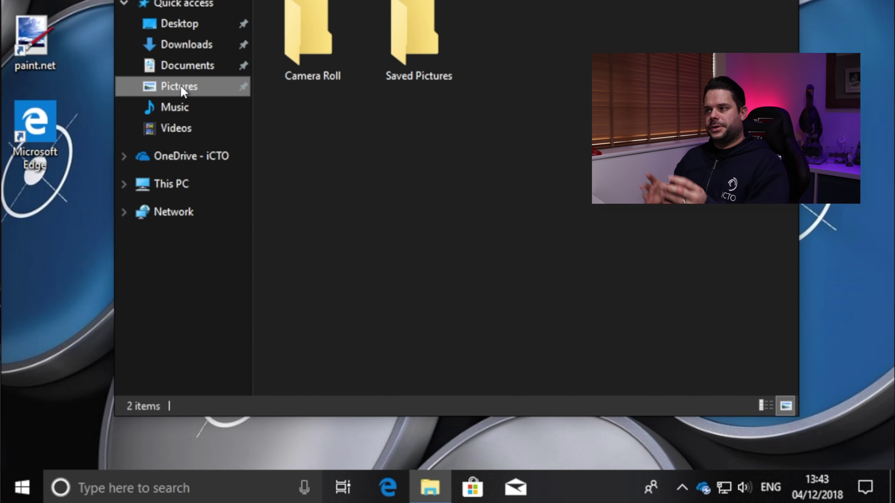
pyautogui.click(174, 163)
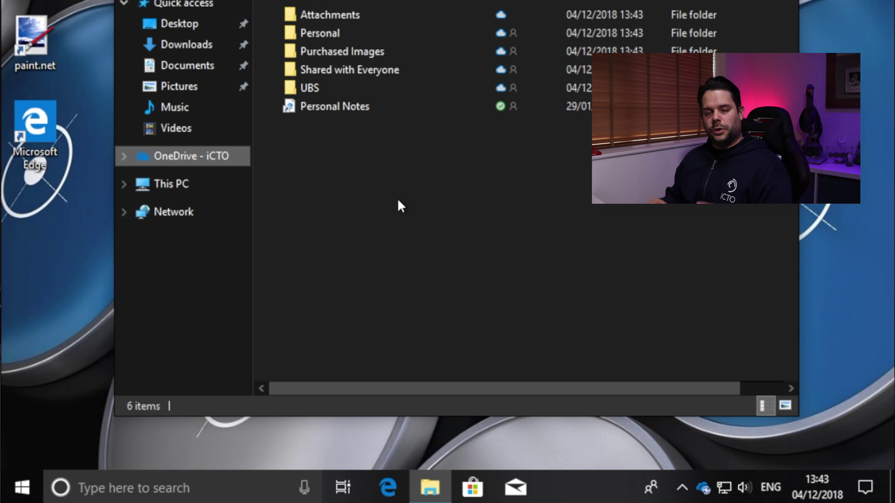
pyautogui.click(182, 183)
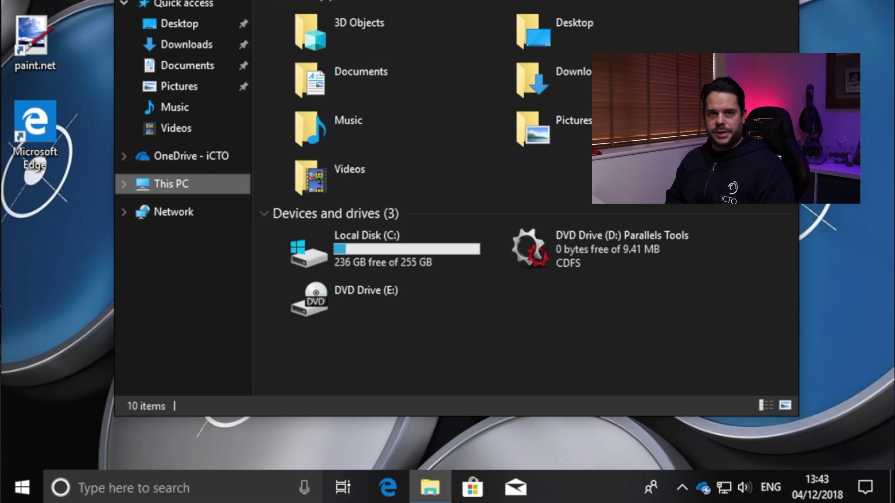
pyautogui.hotkey('alt', 'F4')
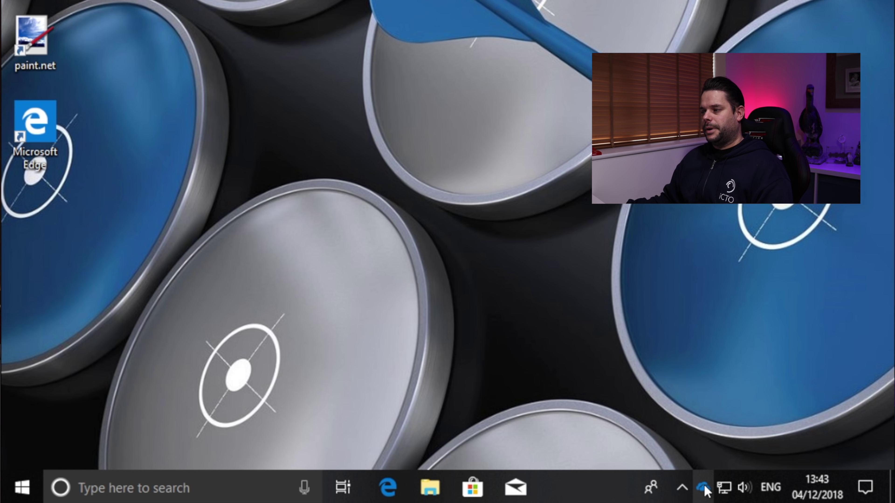
# Step: Open the OneDrive-protected folders, review Documents, then check Desktop and Documents sync status under This PC
pyautogui.click(704, 488)
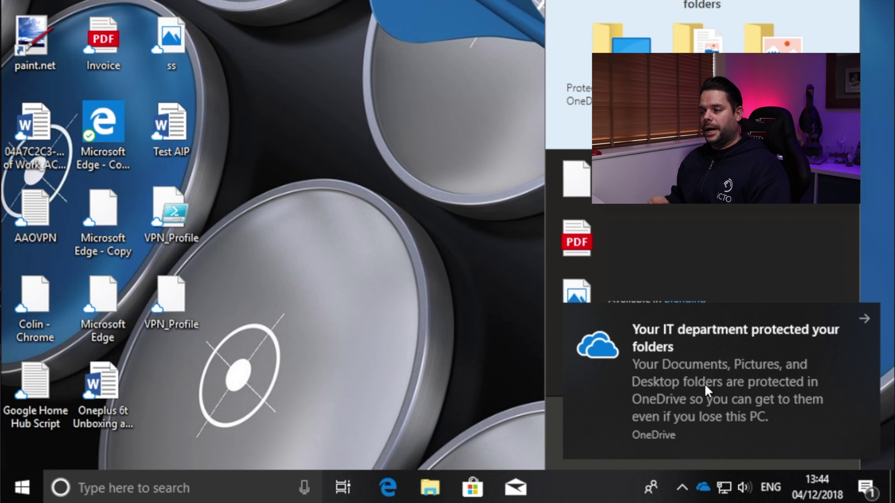
pyautogui.click(757, 367)
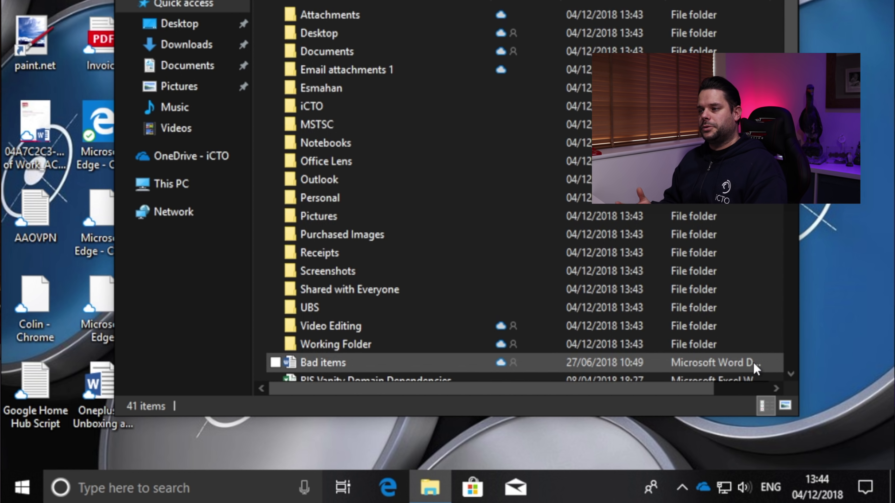
pyautogui.click(182, 67)
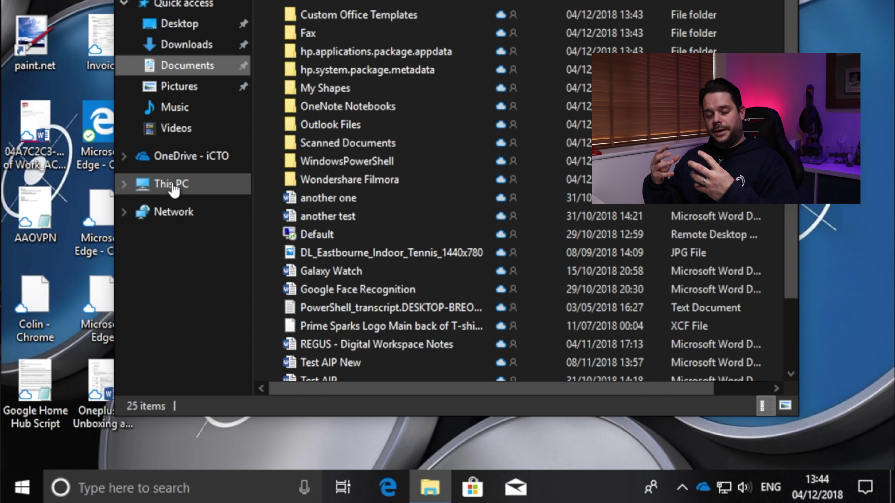
pyautogui.click(208, 183)
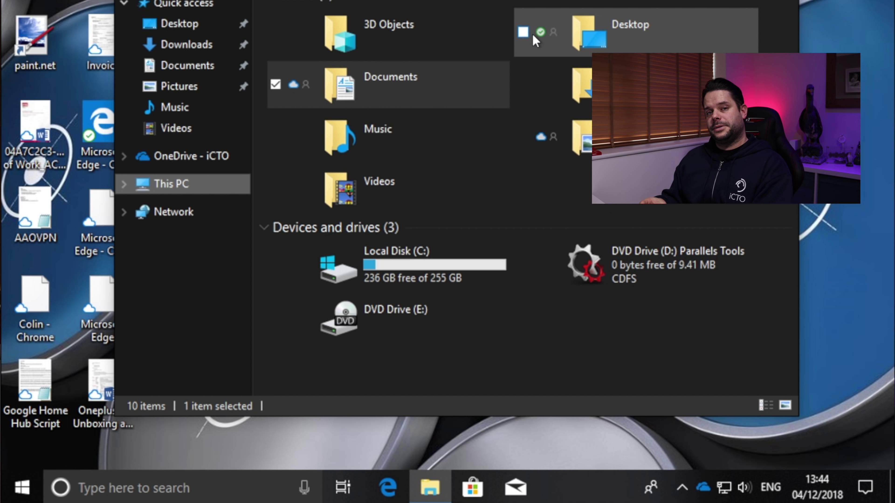